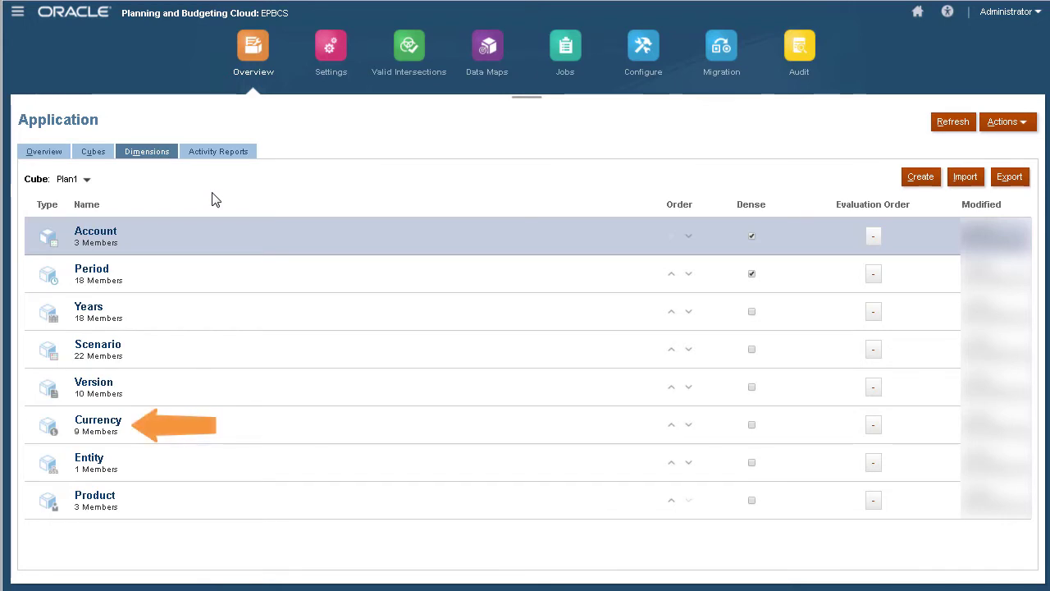
Step: Switch the Dimensions list's Cube filter from All to OEP_PFP and scroll its dimensions
left_click(84, 180)
left_click(90, 205)
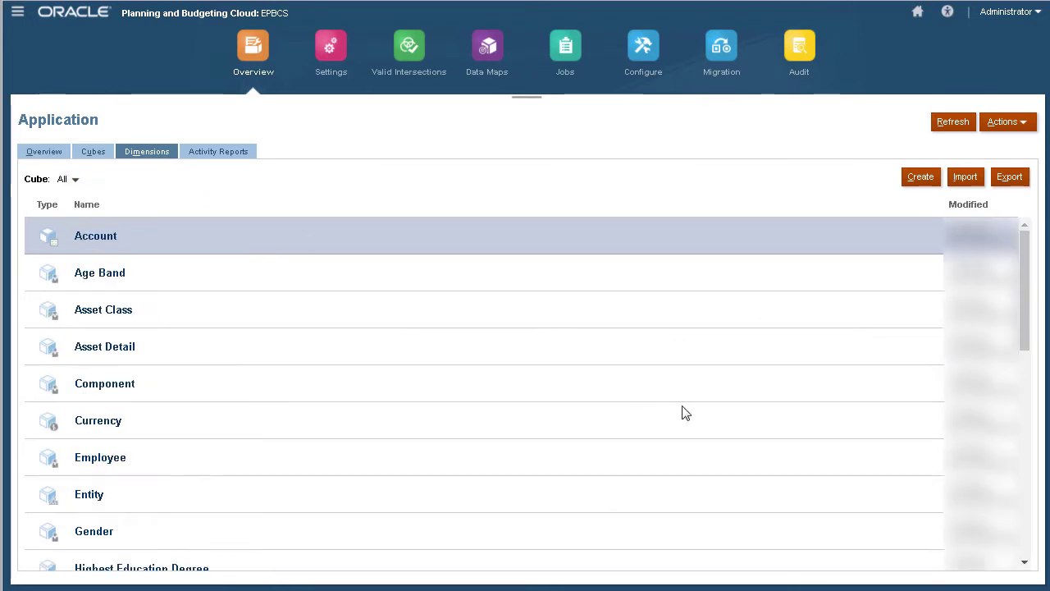
left_click(1025, 564)
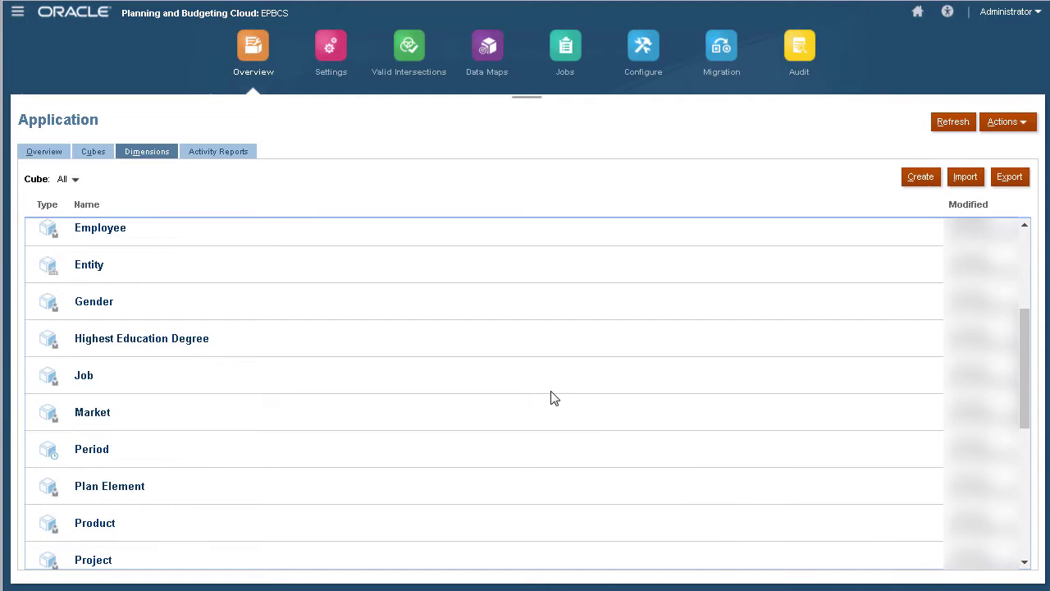
left_click(80, 185)
left_click(97, 306)
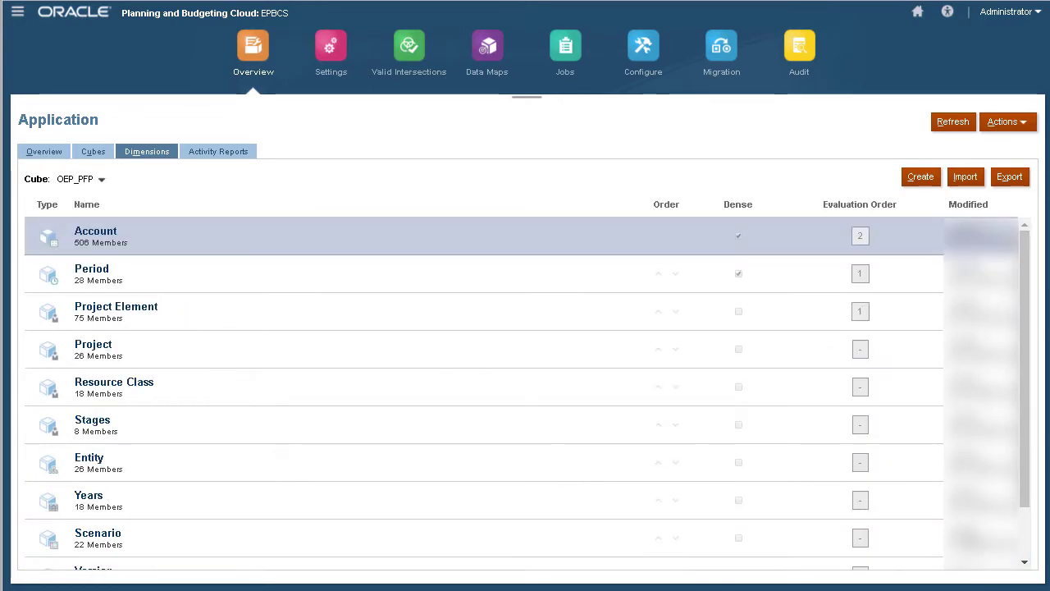
scroll(599, 471, "down", 2)
Step: Review Resource Class members under OPF_Total Resource Class and OPF_Detailed Resources, then cancel unsaved
left_click(133, 326)
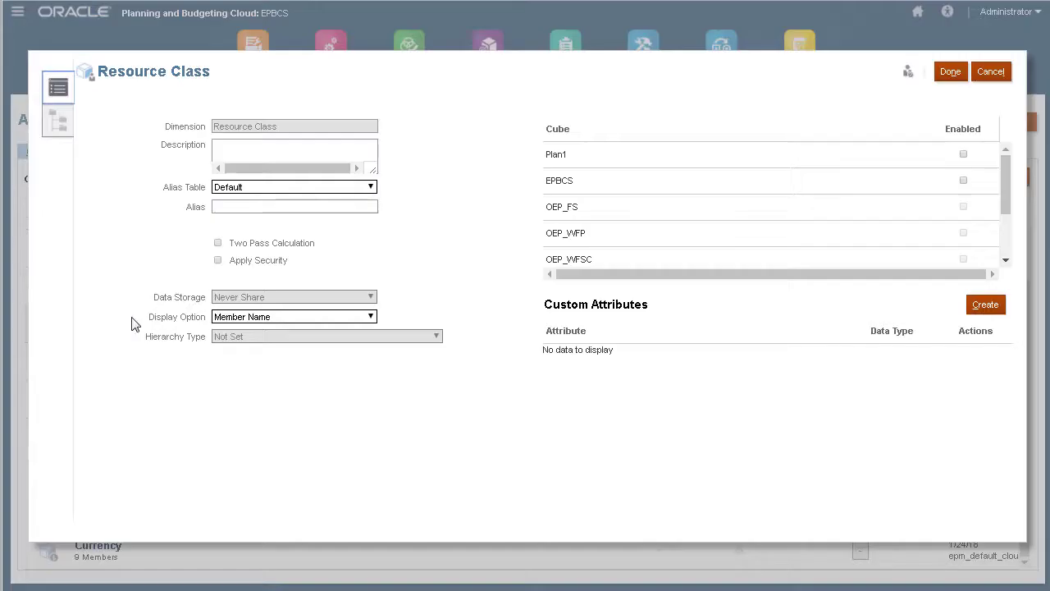
left_click(58, 127)
left_click(111, 224)
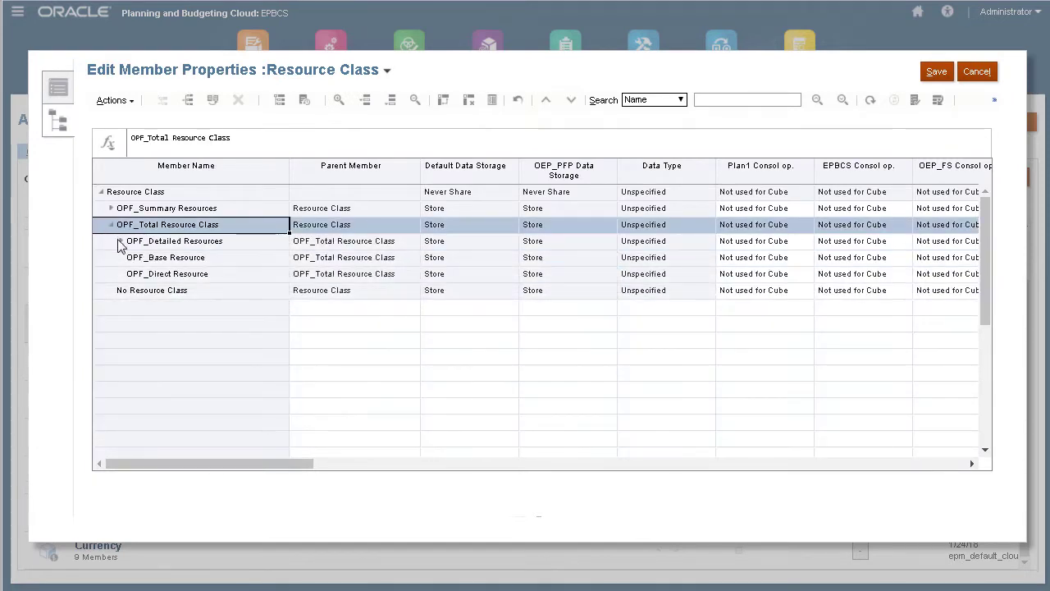
left_click(119, 240)
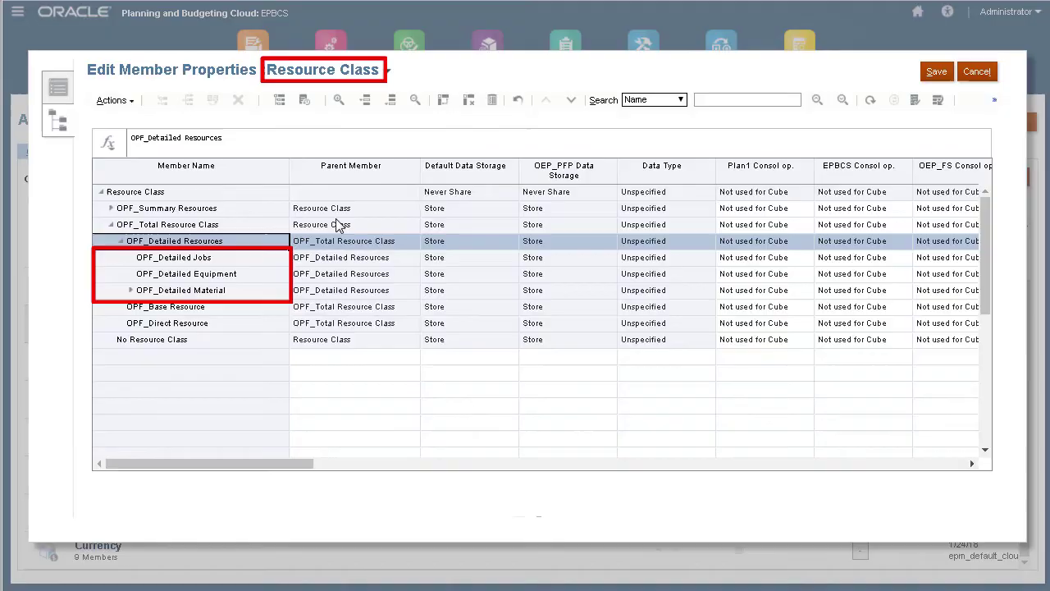
left_click(977, 71)
Step: Show all cubes and expand Account's OFS_Cross Module Integration and OFS_Financials Overview members
left_click(101, 179)
left_click(108, 198)
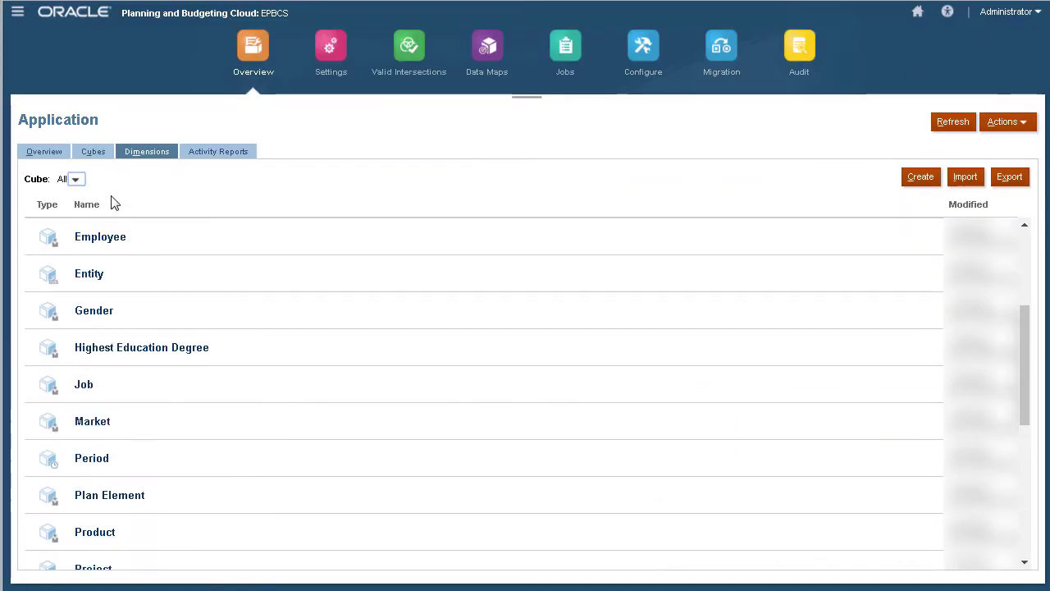
left_click(92, 236)
left_click(57, 120)
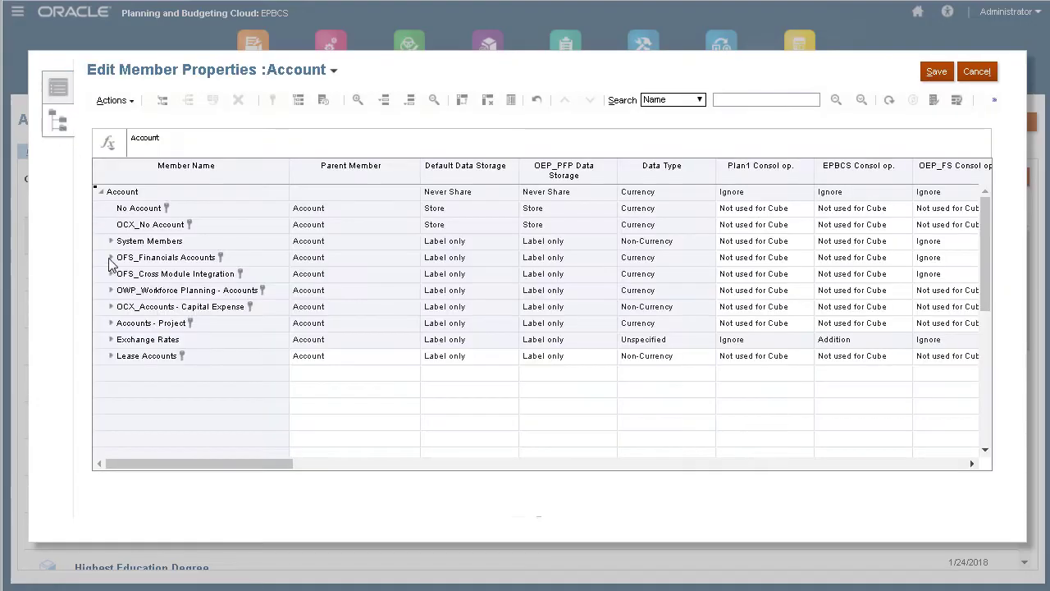
left_click(110, 273)
left_click(121, 291)
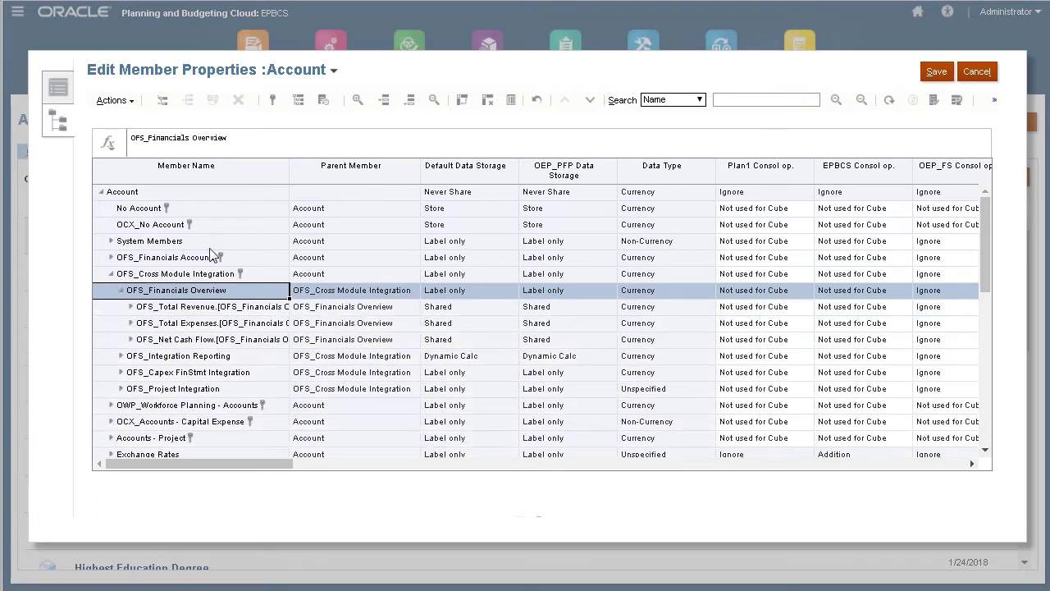
Step: Select the three OFS shared members, close the Account editor unsaved, and open Project
left_click_drag(290, 165, 421, 165)
left_click(347, 306)
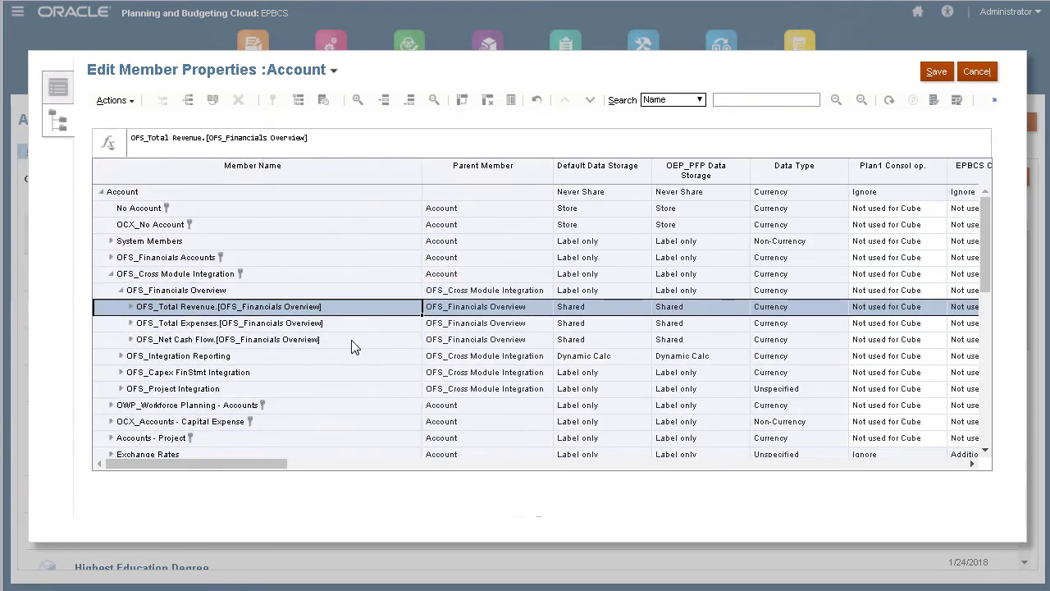
left_click(351, 339, "shift")
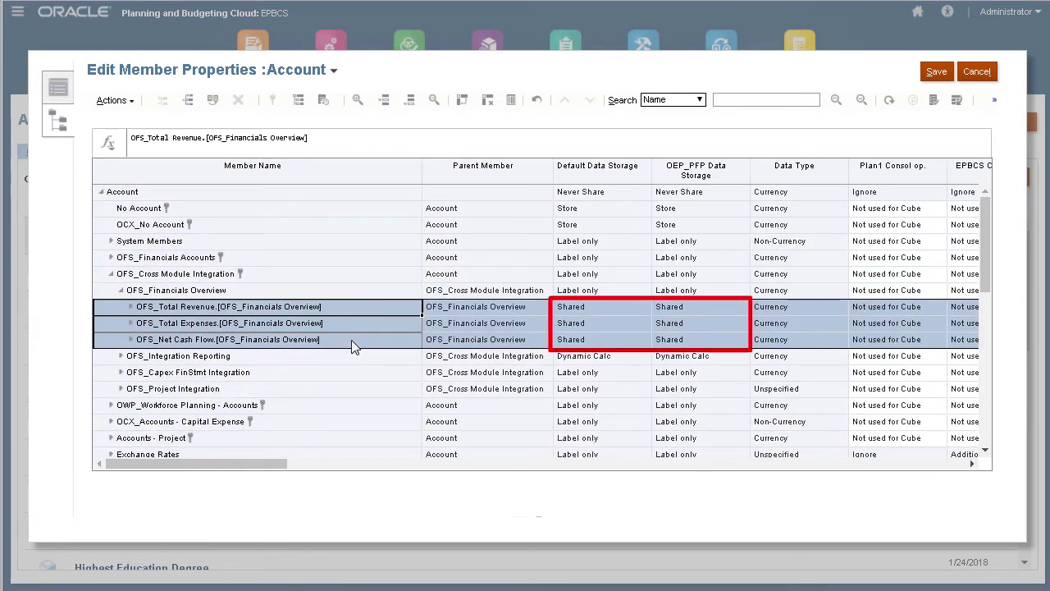
left_click(977, 72)
left_click_drag(1026, 270, 1025, 521)
left_click(105, 245)
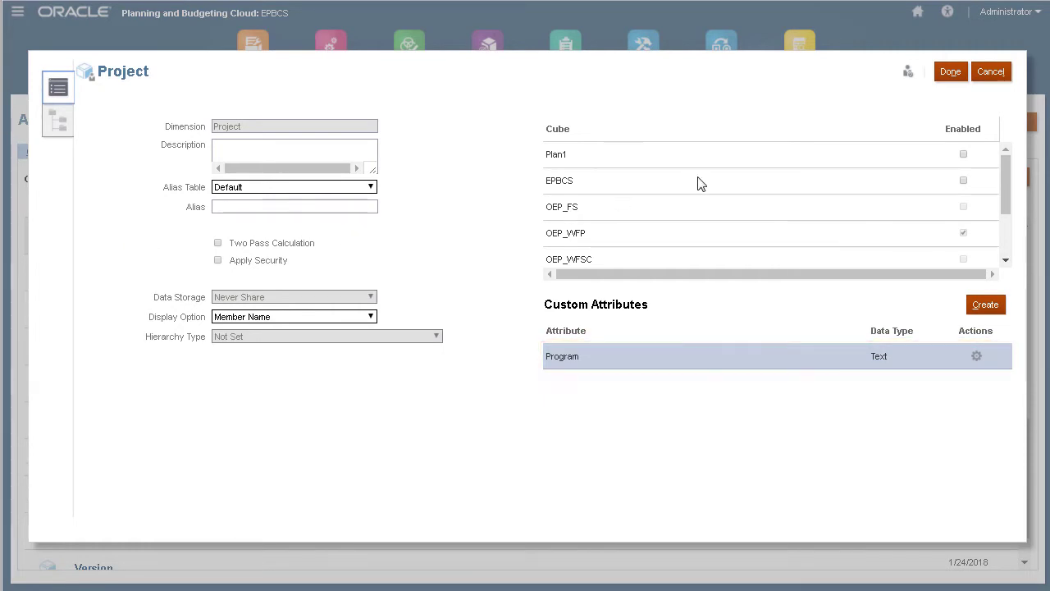
Step: Close Project's properties and view the Program attribute members: Transformation, New Tech, Management
left_click(990, 72)
left_click(107, 279)
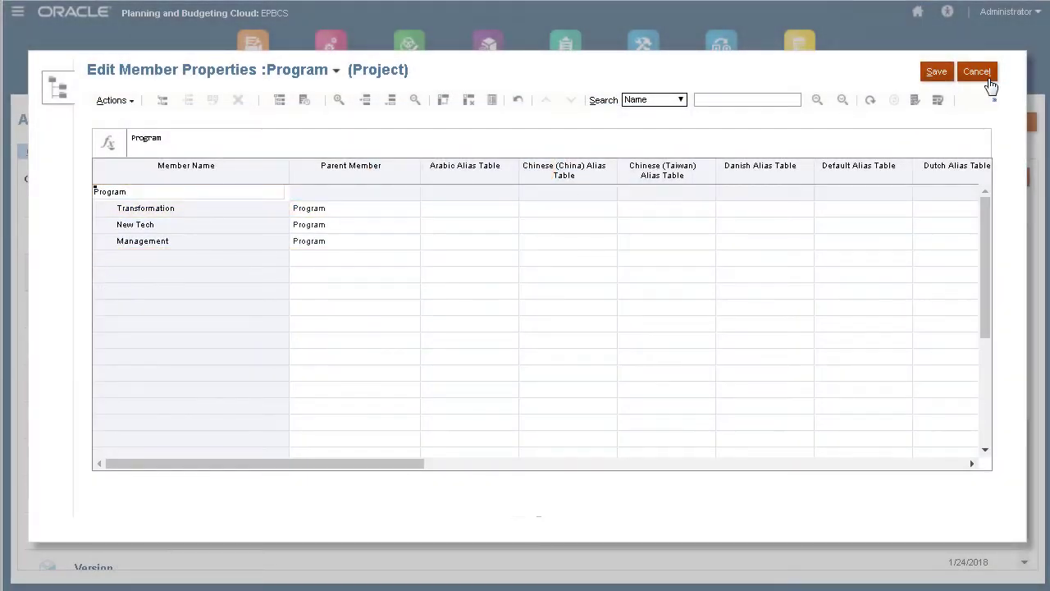
Step: Close the Program member editor and go to the Data Maps list
left_click(989, 81)
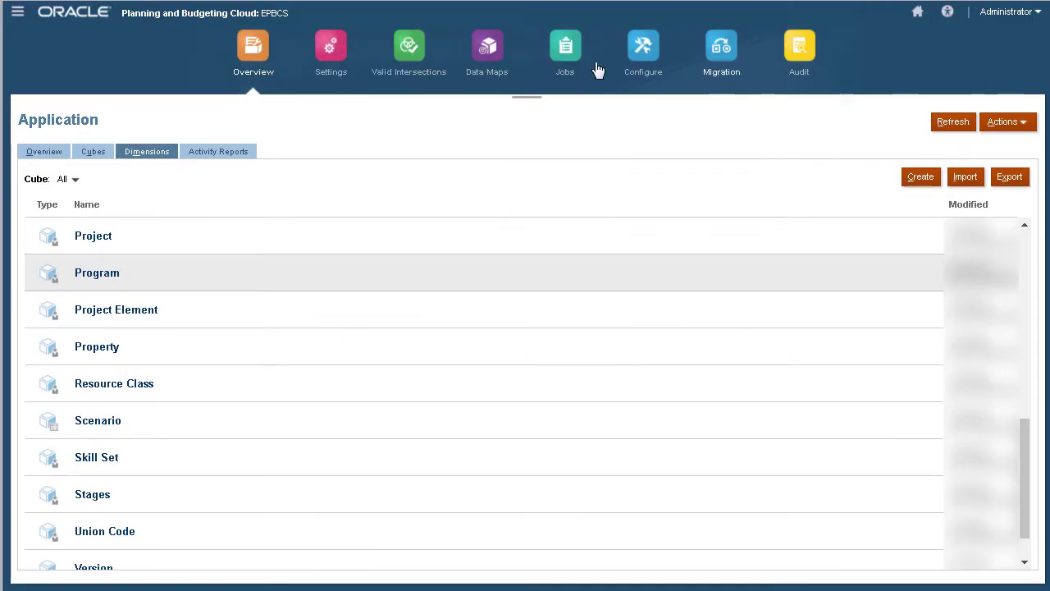
left_click(18, 14)
left_click(348, 134)
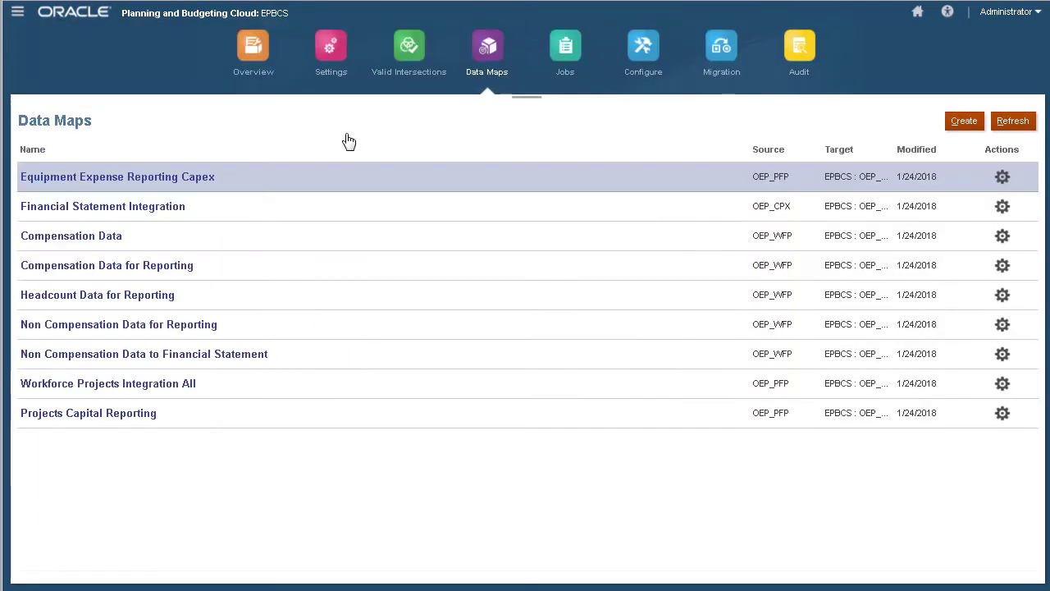
Step: Inspect the Headcount Data for Reporting map and its options, closing both without changes
left_click(73, 296)
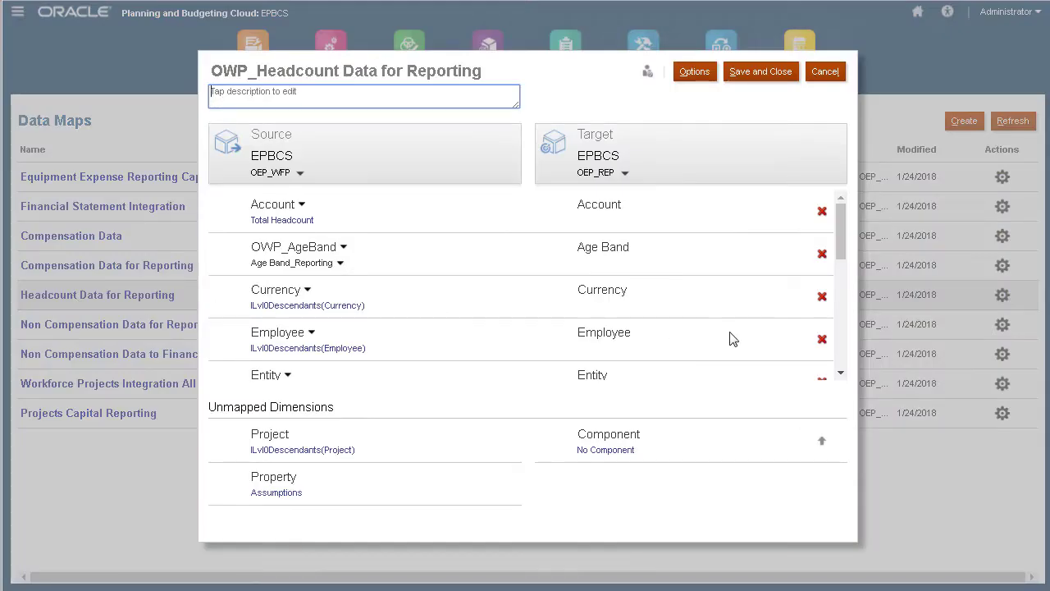
left_click(840, 377)
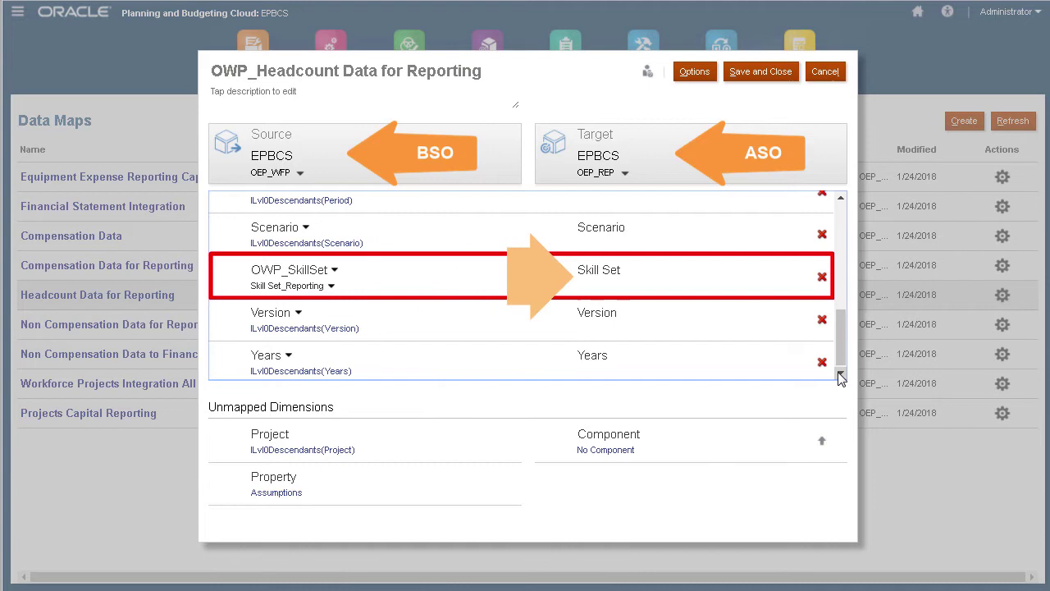
left_click(705, 83)
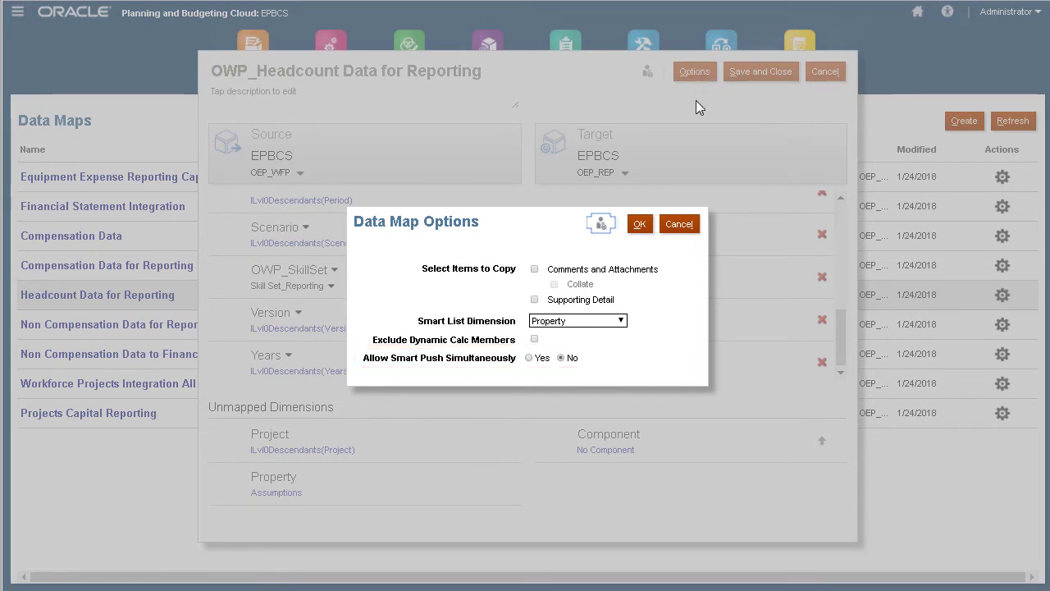
left_click(679, 225)
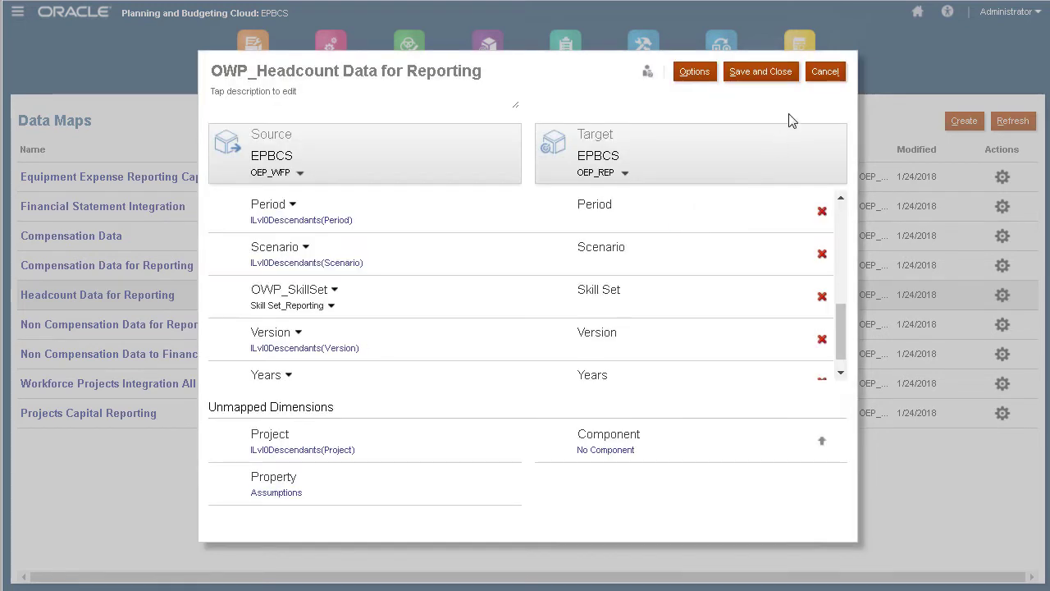
left_click(824, 73)
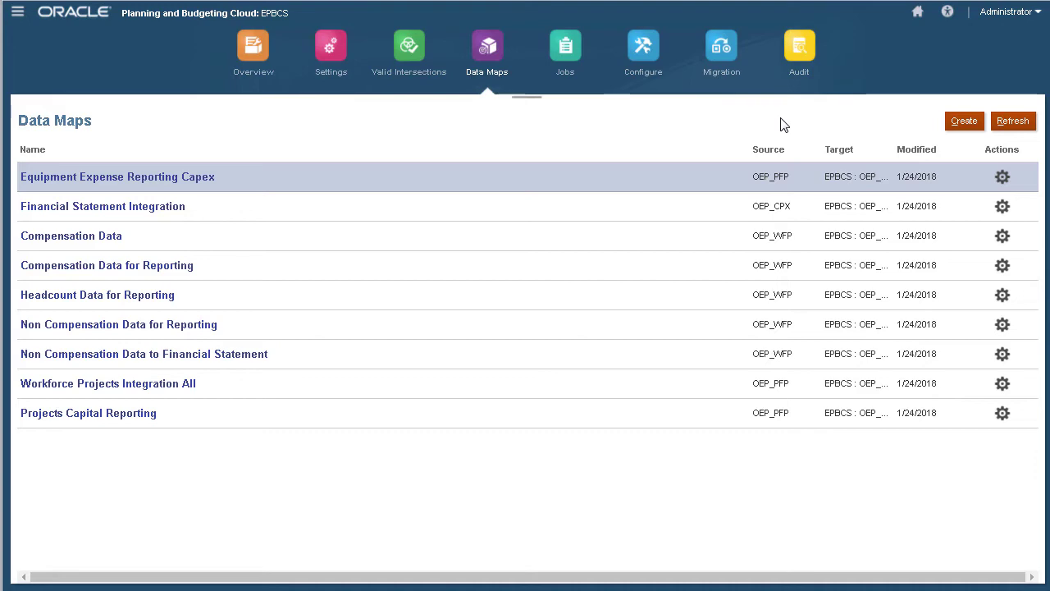
Step: Review the PFP_WFP_Integration_All data map's mappings, then go to the Academy guides
left_click(129, 385)
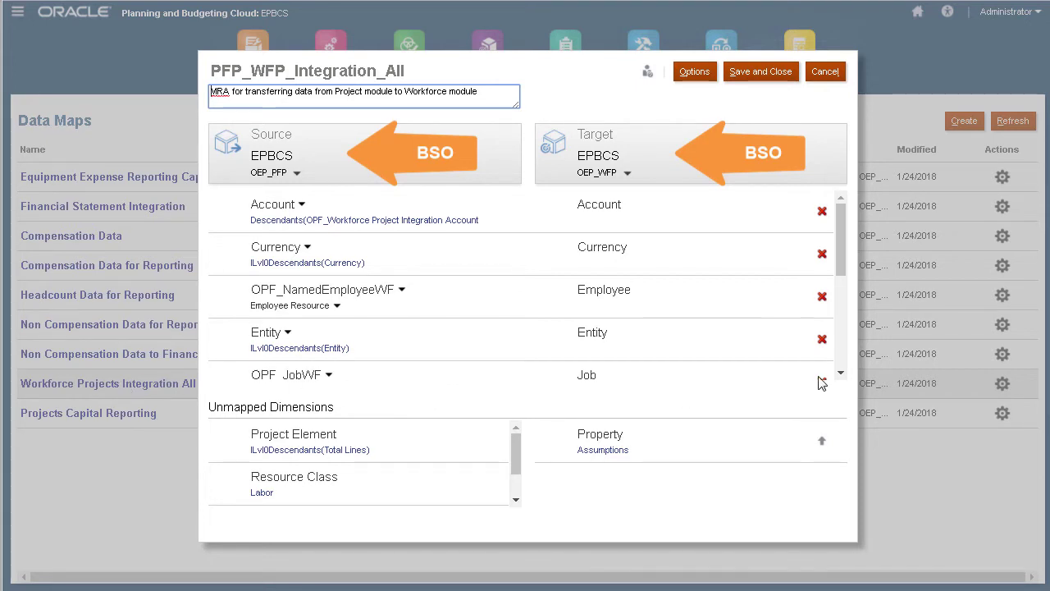
left_click_drag(840, 230, 839, 259)
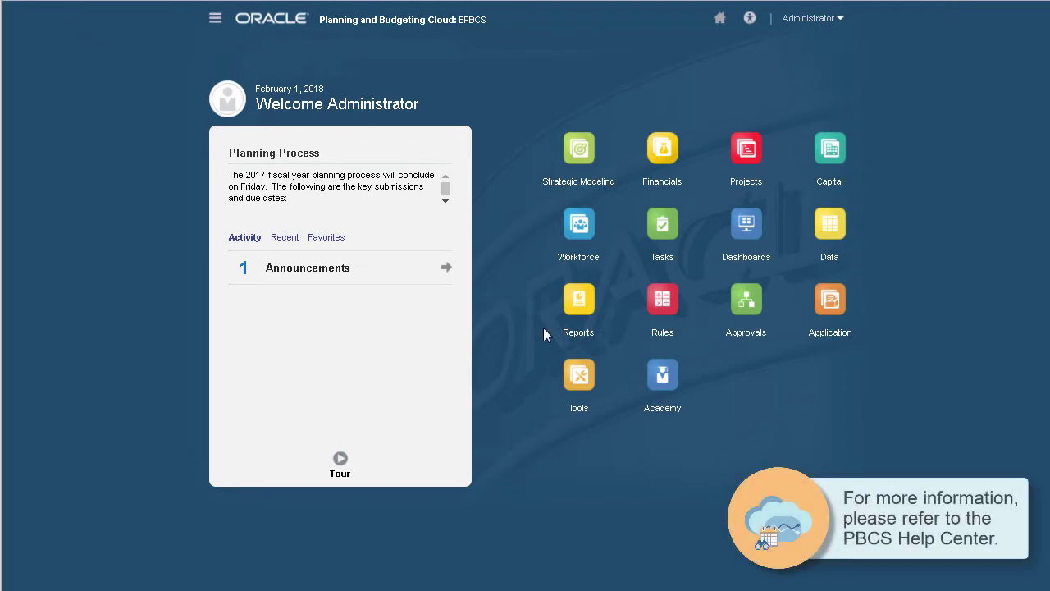
left_click(663, 376)
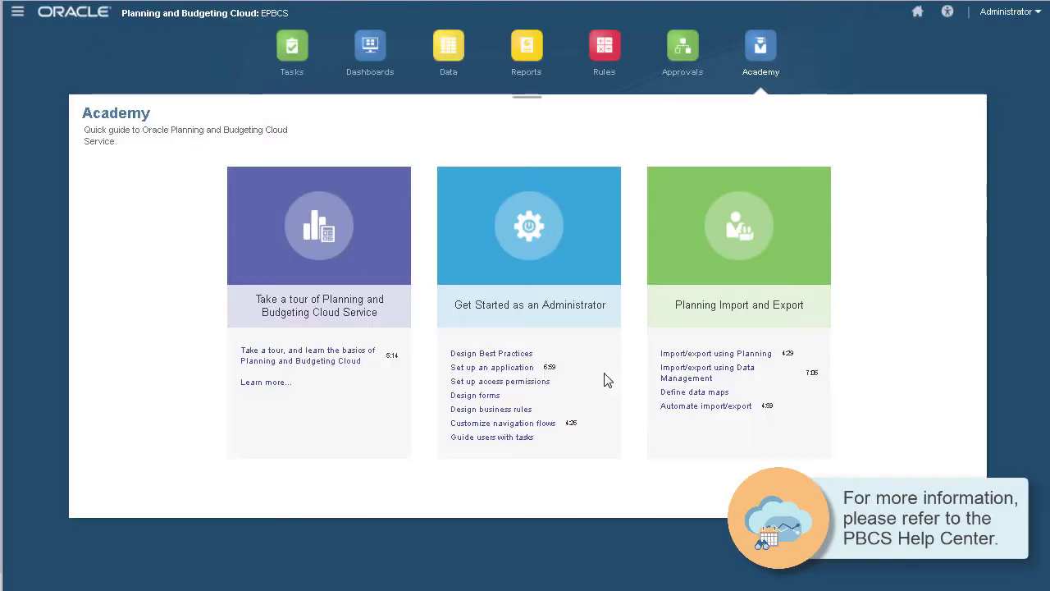
Step: Read the Design Walkthrough topic's Account Dimension section from Design Best Practices in Help Center
left_click(515, 355)
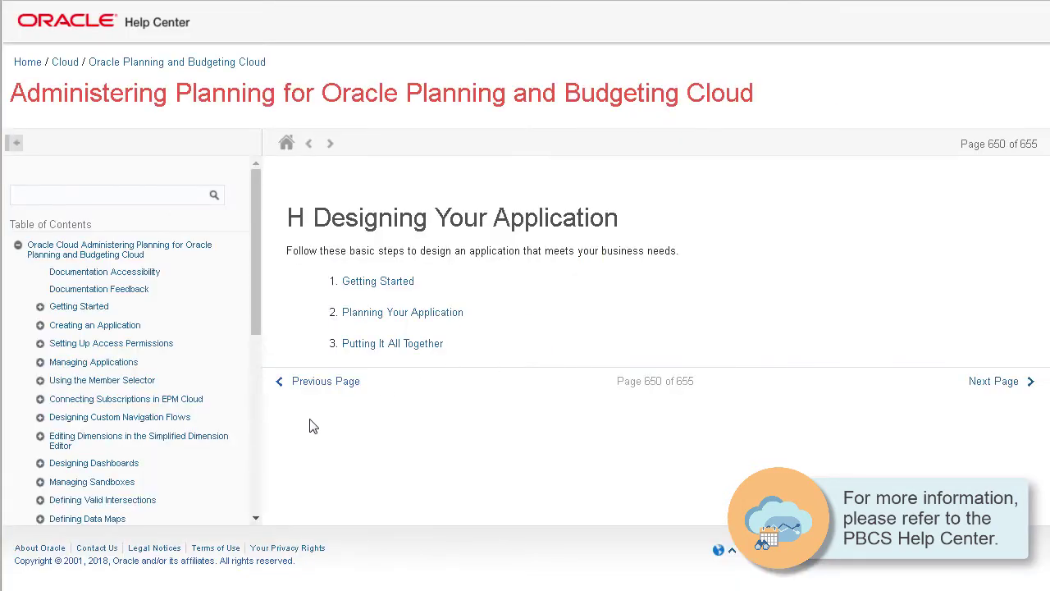
scroll(256, 451, "down", 4)
left_click(41, 455)
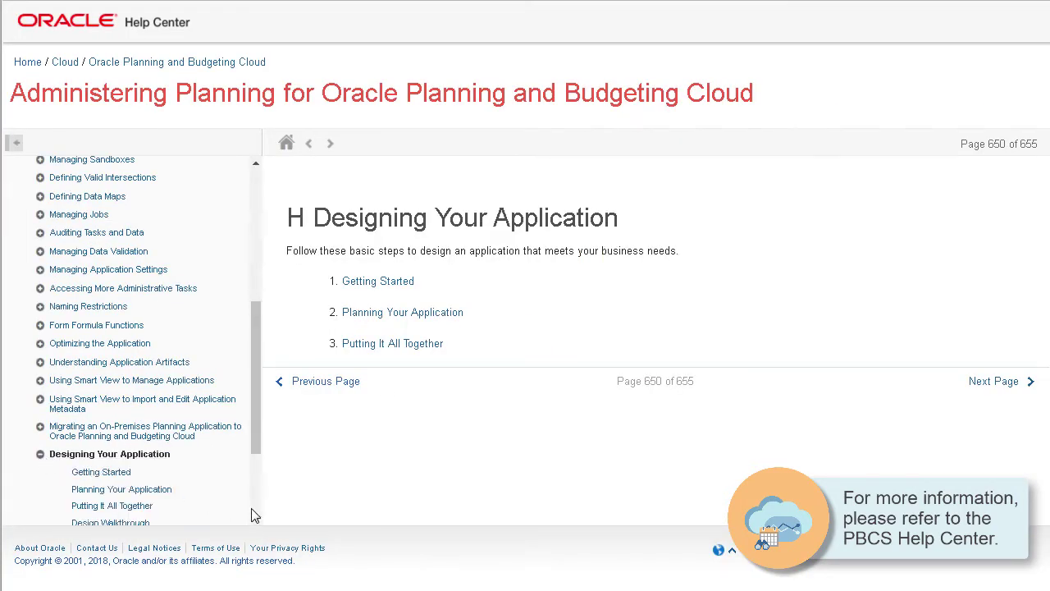
scroll(256, 516, "down", 3)
left_click(127, 384)
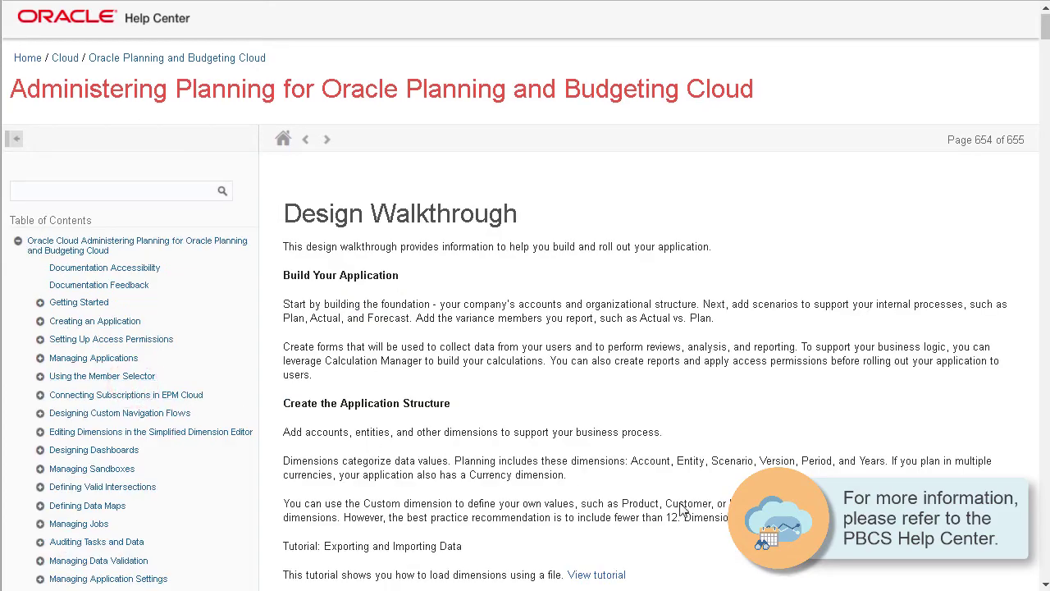
scroll(648, 328, "down", 3)
scroll(648, 329, "down", 5)
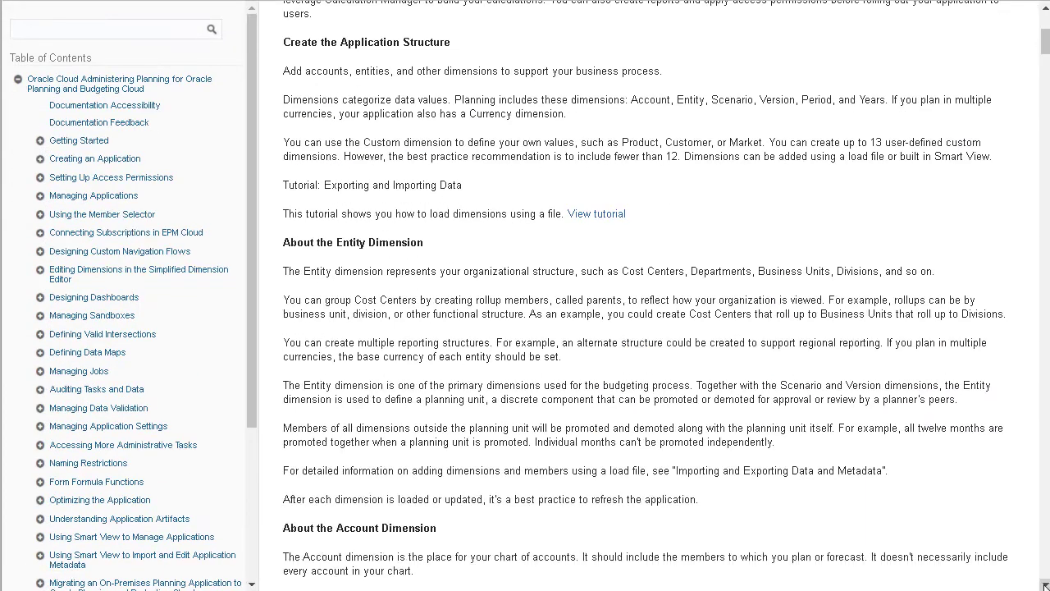
scroll(648, 328, "down", 4)
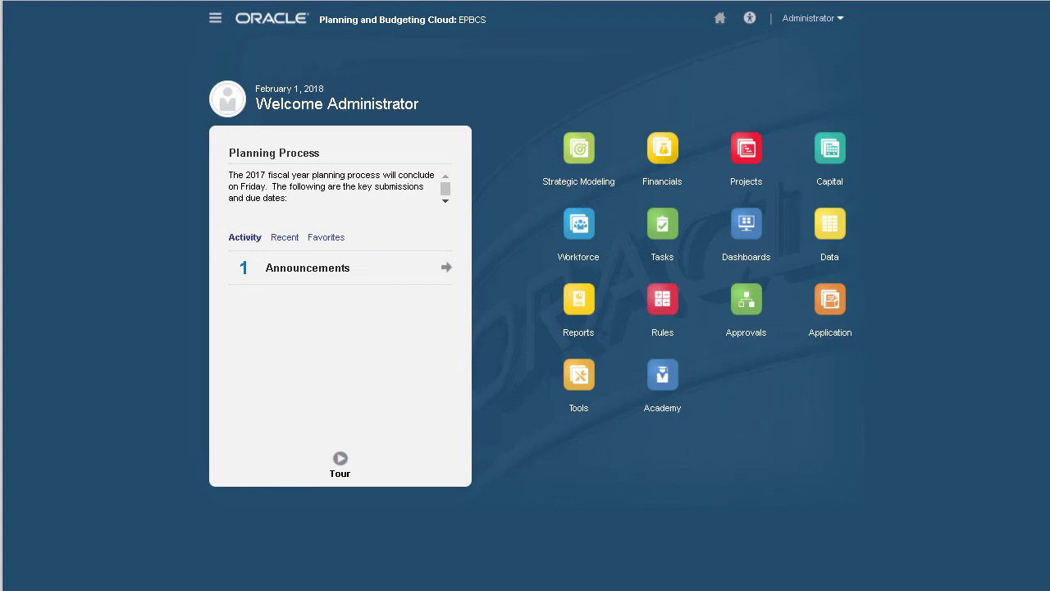
Step: Launch Application Diagnostics from the Navigator's Monitor and Explore section
left_click(215, 17)
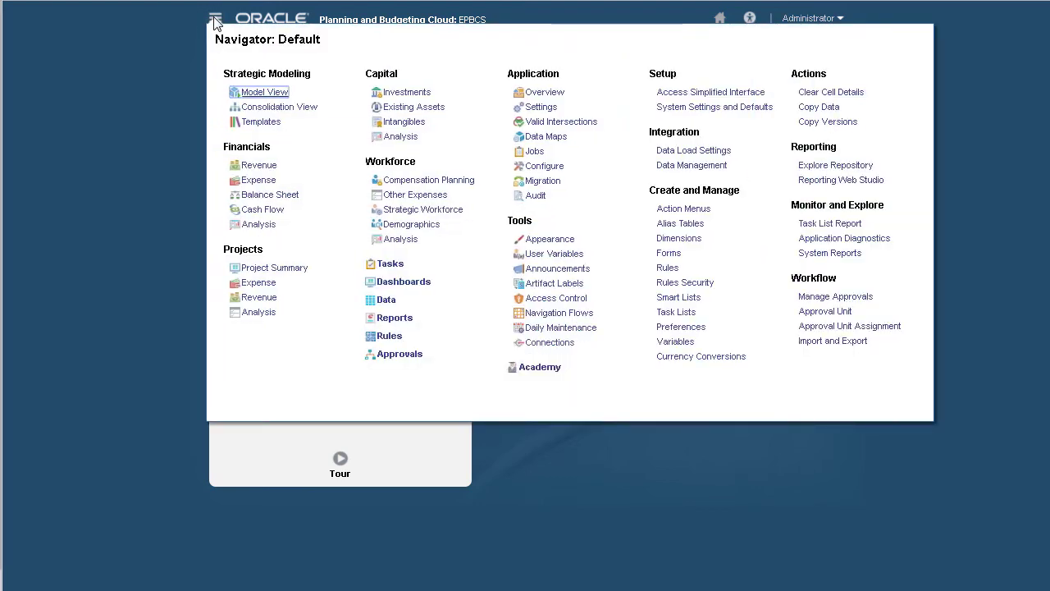
left_click(822, 239)
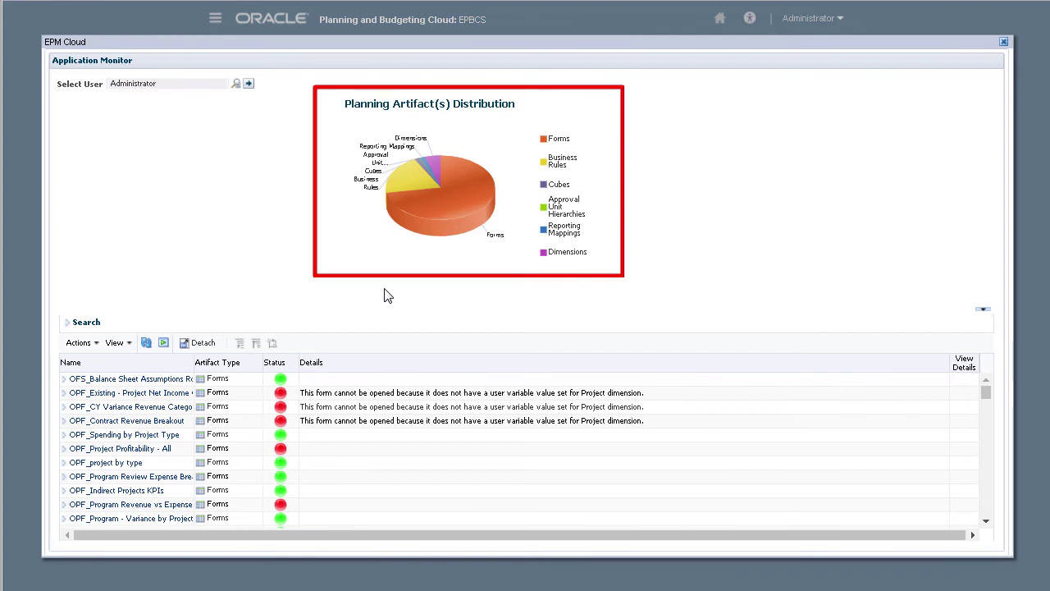
Step: Filter the monitor to Dimensions and review each dimension's member count, e.g. Account 1530
left_click(434, 164)
left_click(64, 378)
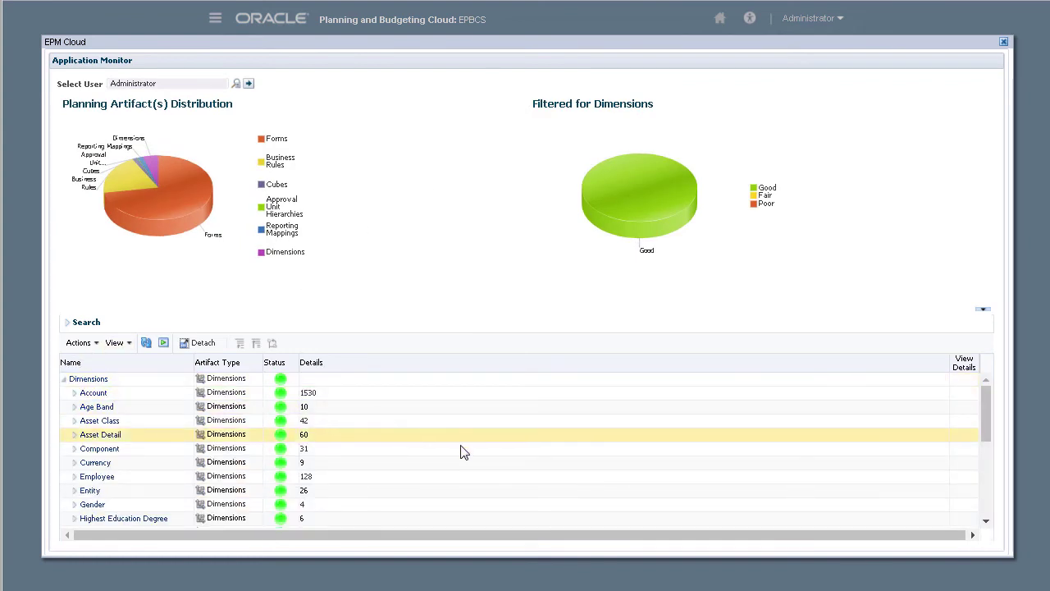
scroll(980, 527, "down", 10)
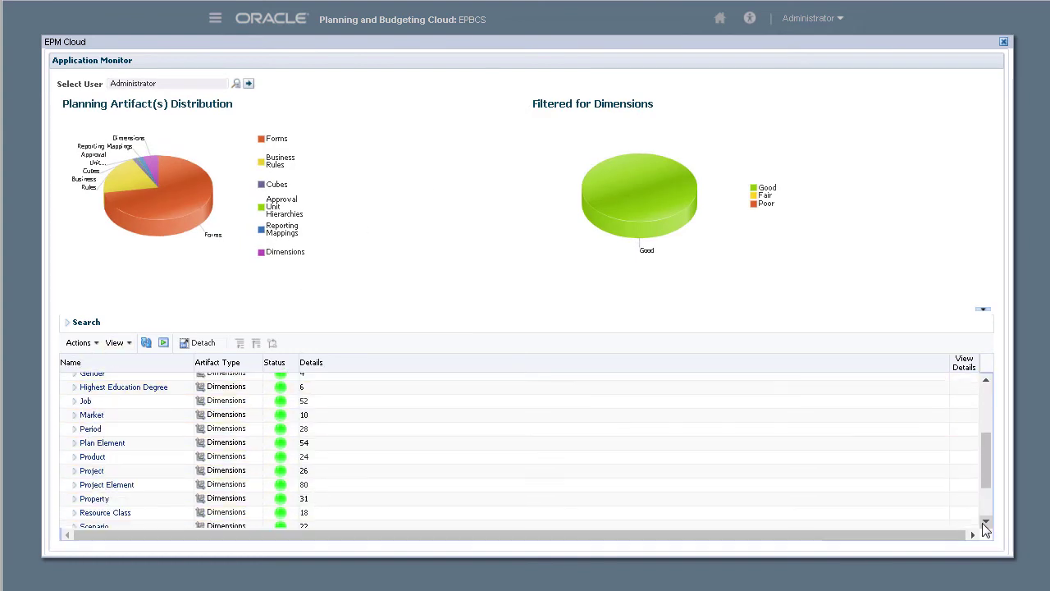
scroll(984, 525, "down", 1)
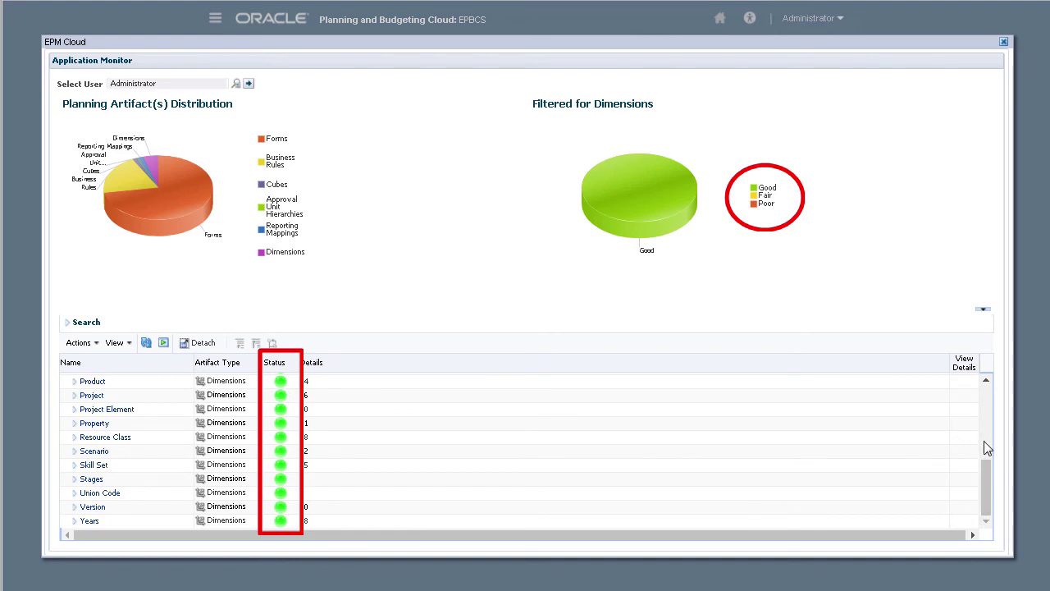
left_click_drag(985, 488, 983, 386)
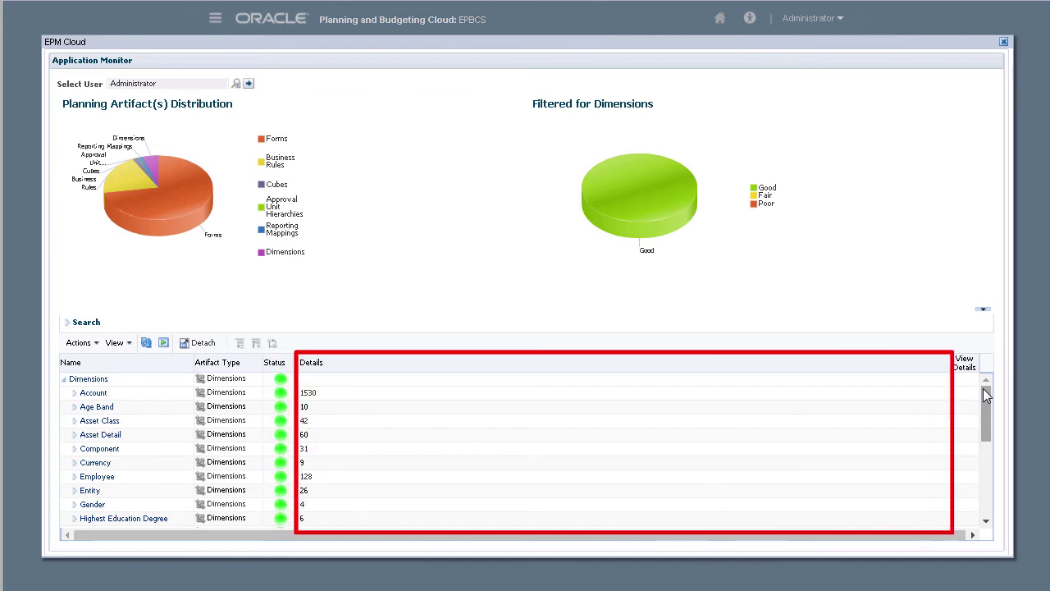
Step: Filter to Cubes and expand Plan1: outline order rated Fair, block density 47.62
left_click(144, 160)
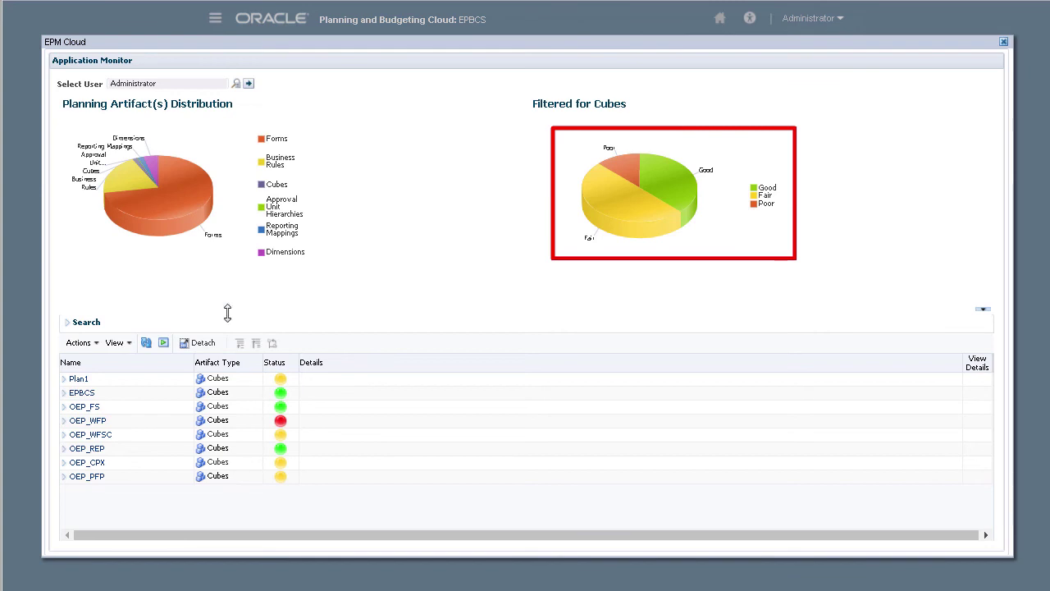
left_click(64, 378)
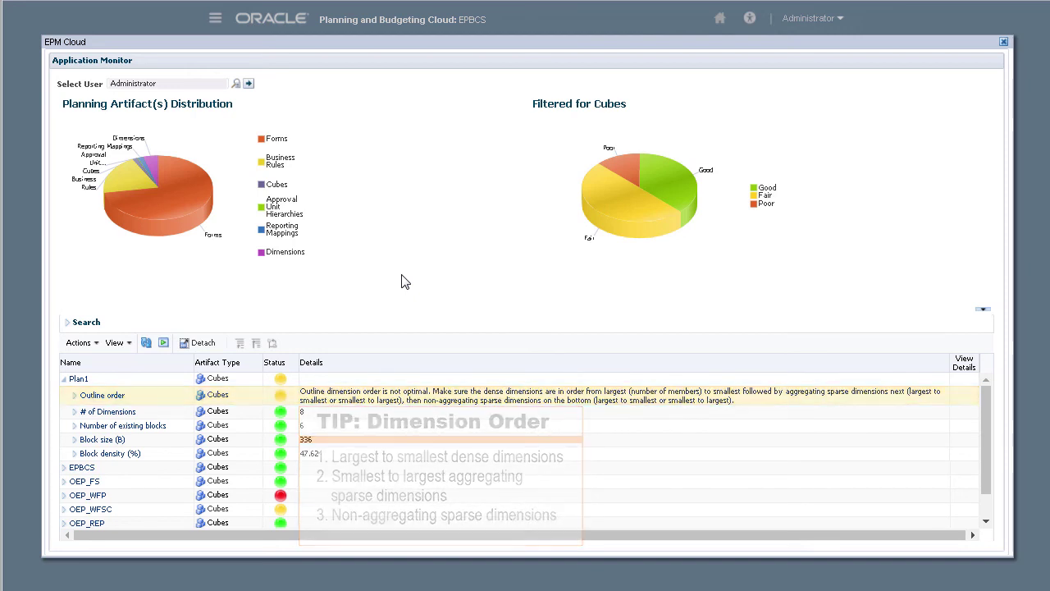
Step: Check Plan1's Performance Settings (Account and Period dense, the rest sparse) and collapse the Forms panel
left_click(102, 395)
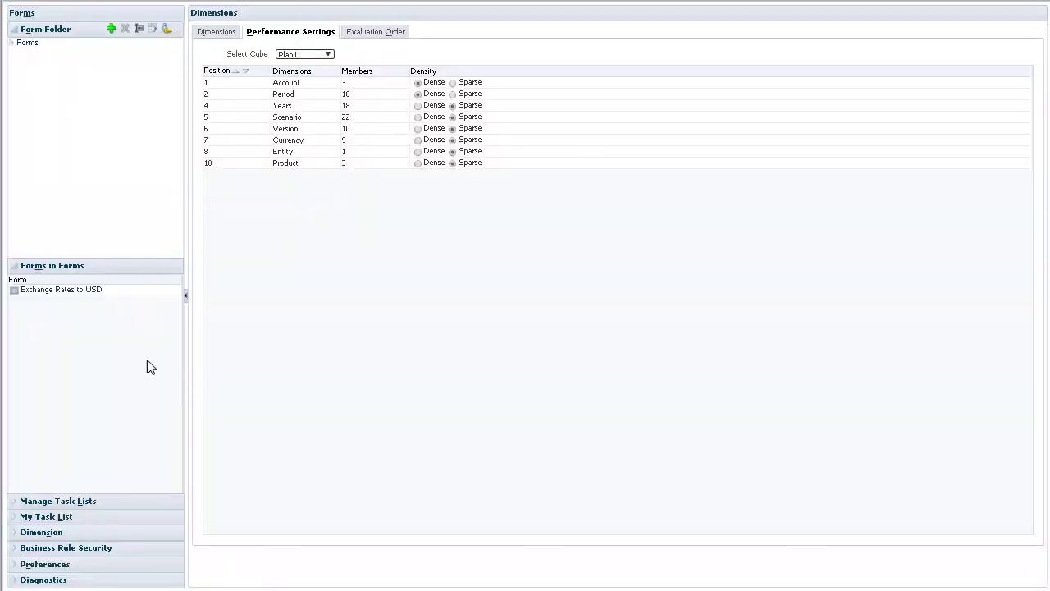
left_click(186, 295)
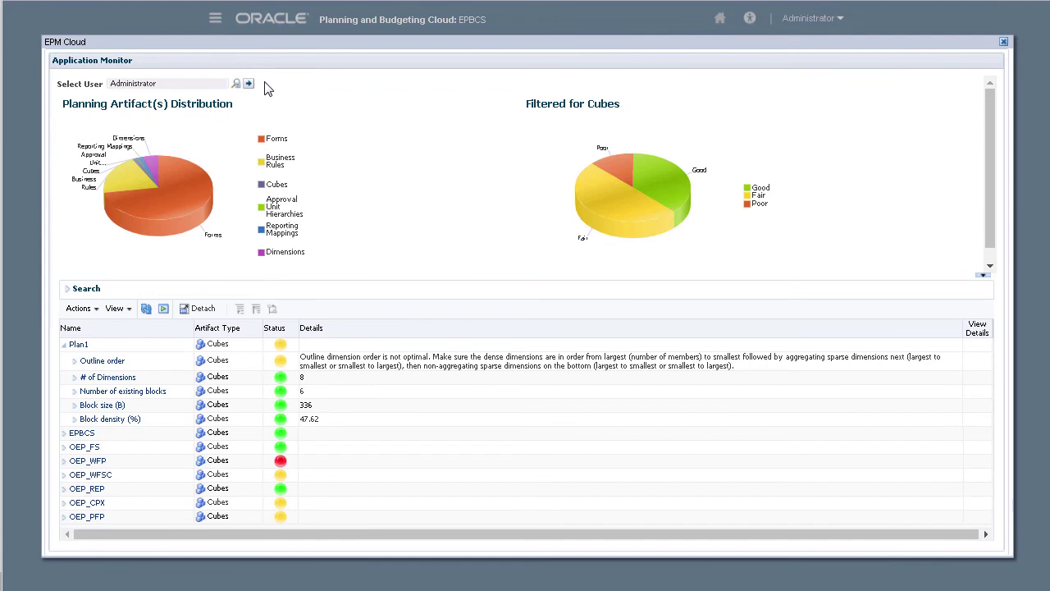
Step: Analyse the Application Monitor for a first selected user, which returns no data
left_click(235, 83)
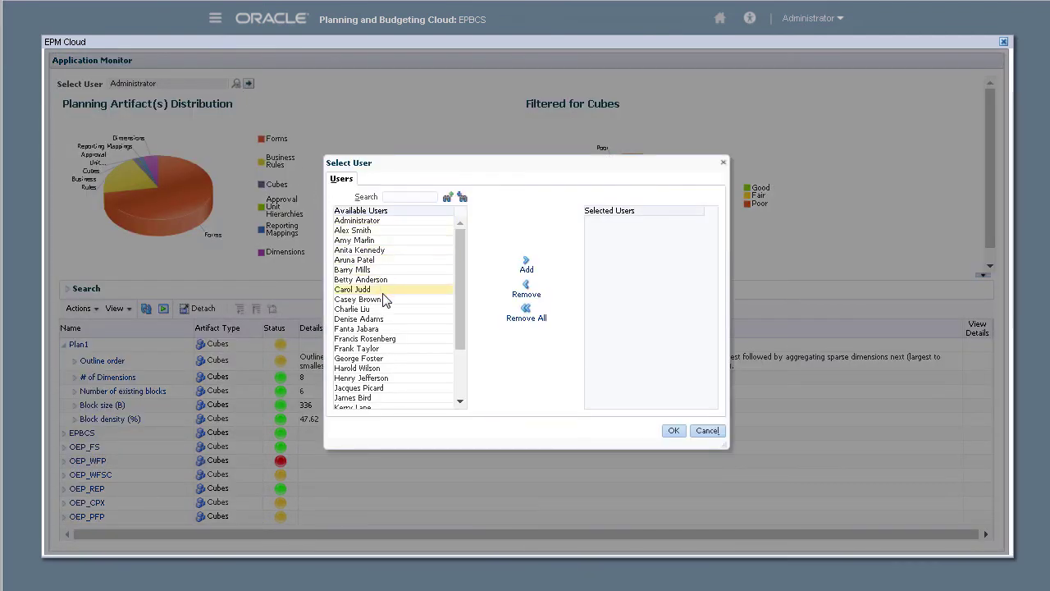
left_click(358, 348)
left_click(526, 263)
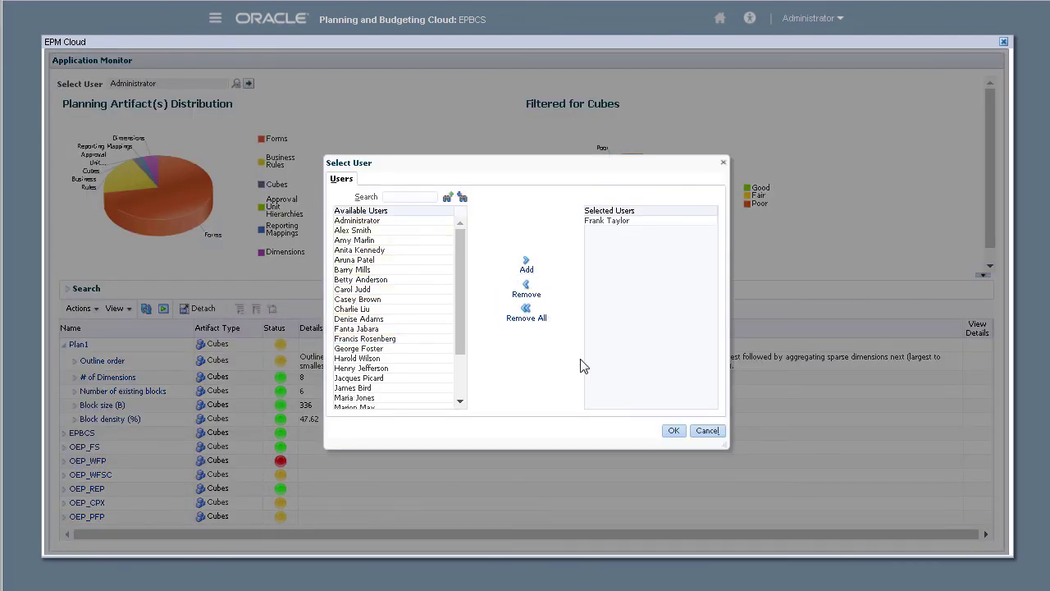
left_click(674, 430)
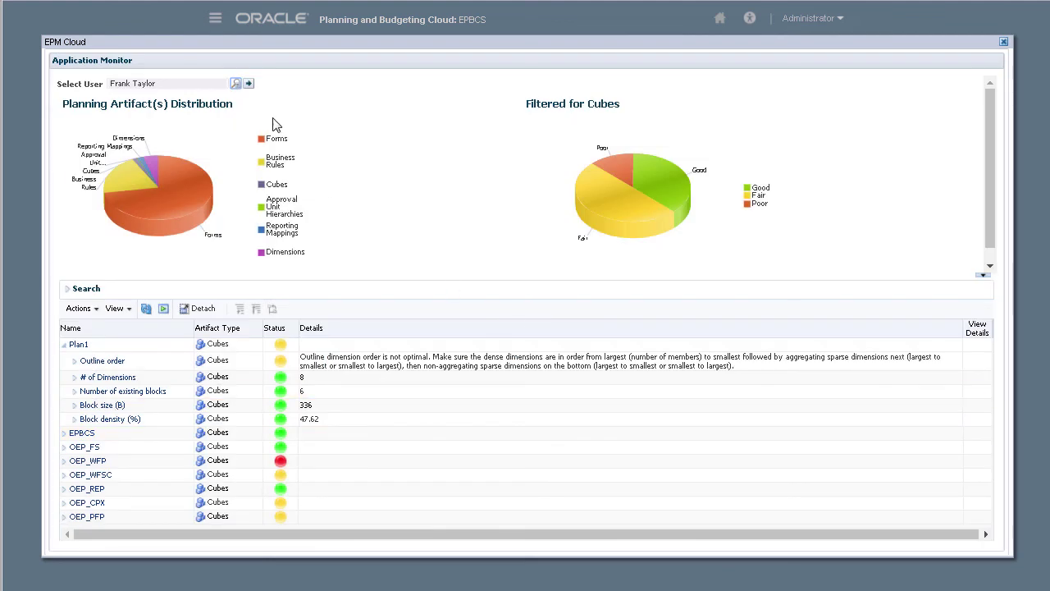
left_click(249, 83)
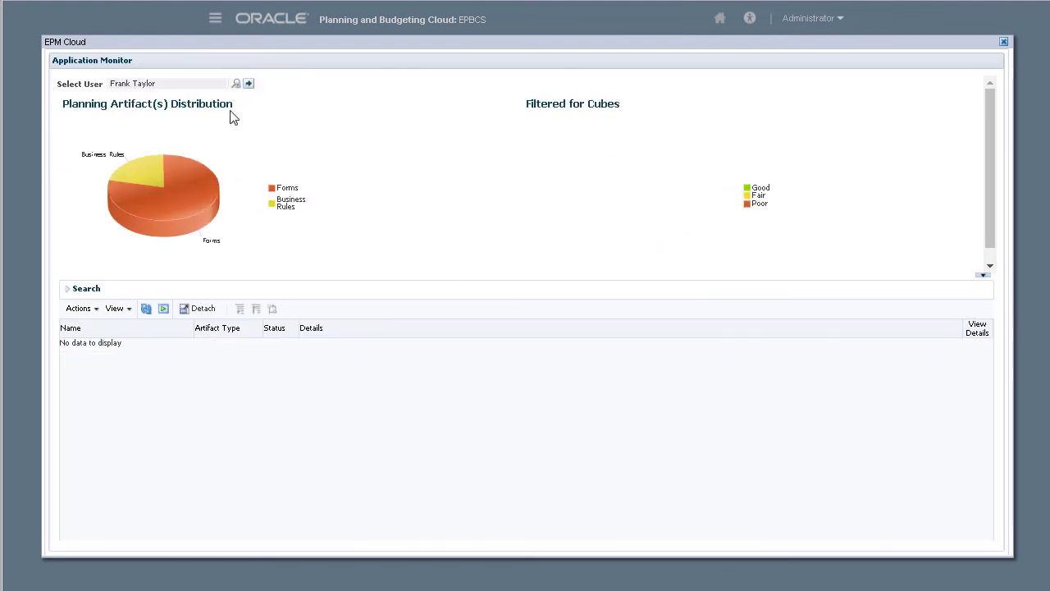
Step: Switch the analysis to a second user, showing all artifact types and the eight cubes' statuses
left_click(236, 84)
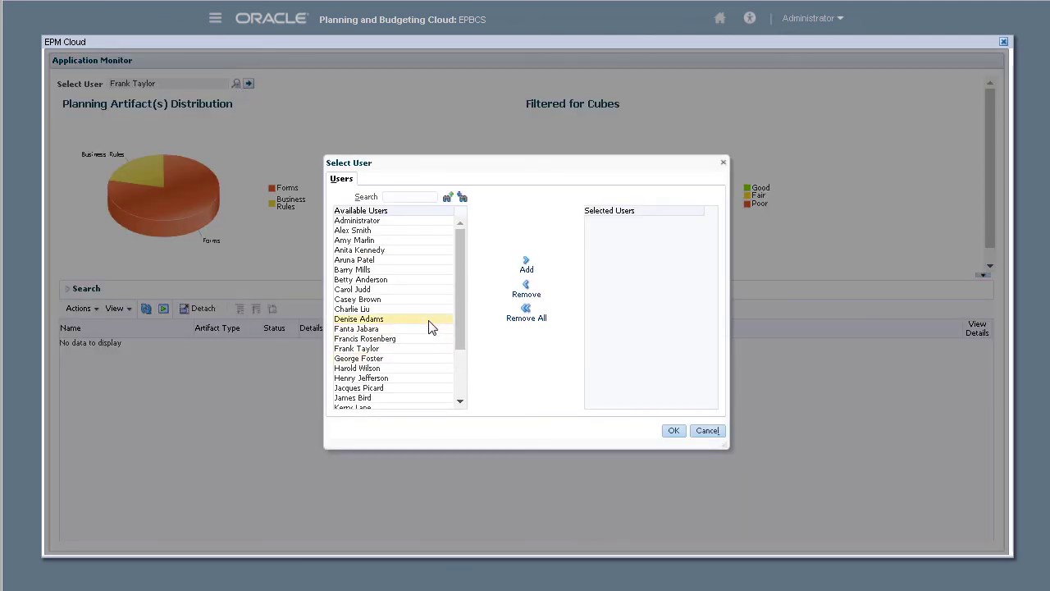
left_click(429, 323)
left_click(525, 264)
left_click(673, 429)
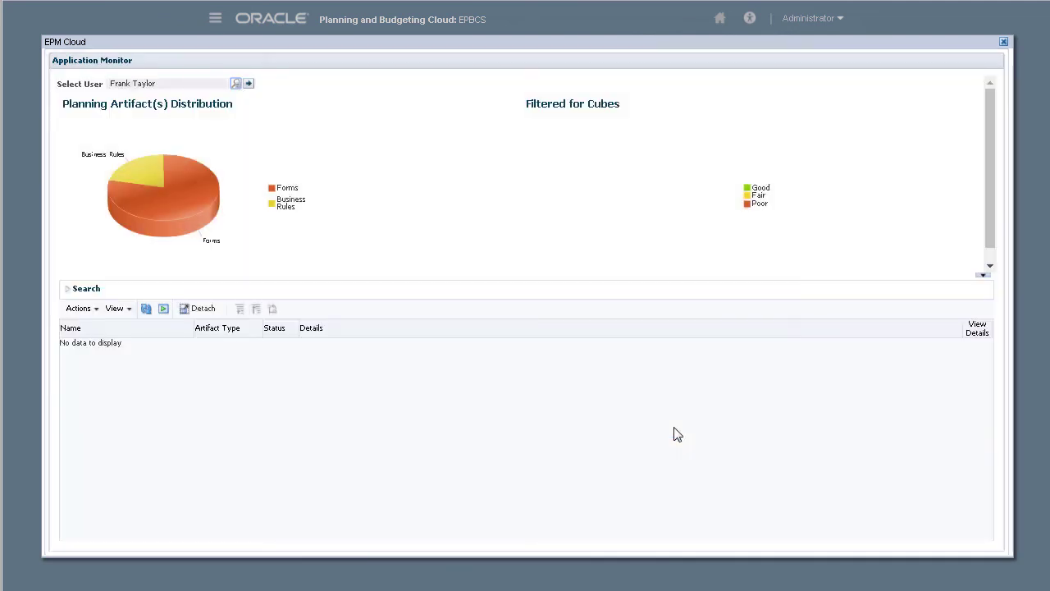
left_click(249, 84)
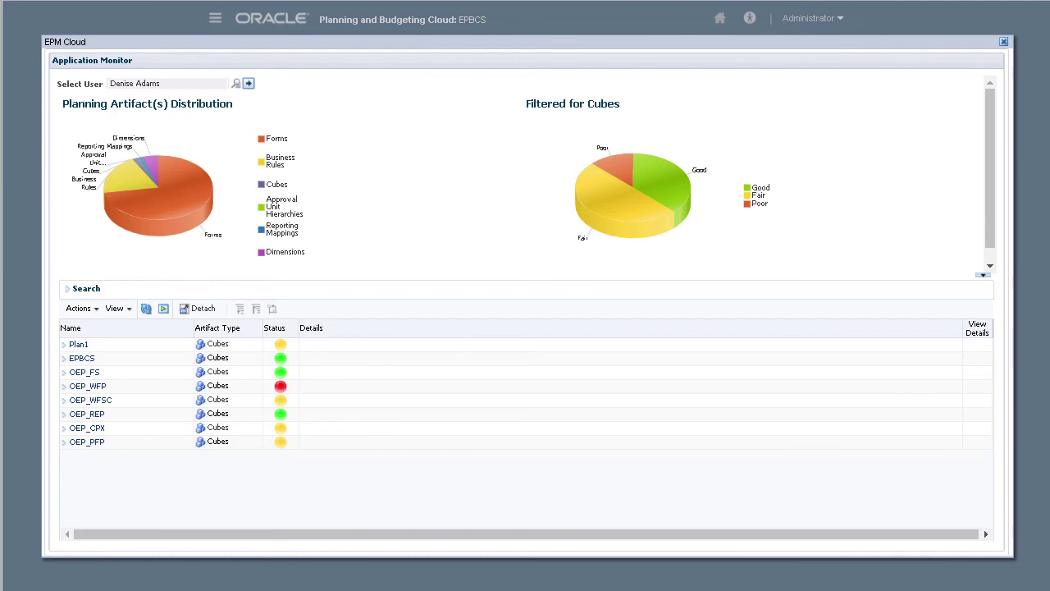